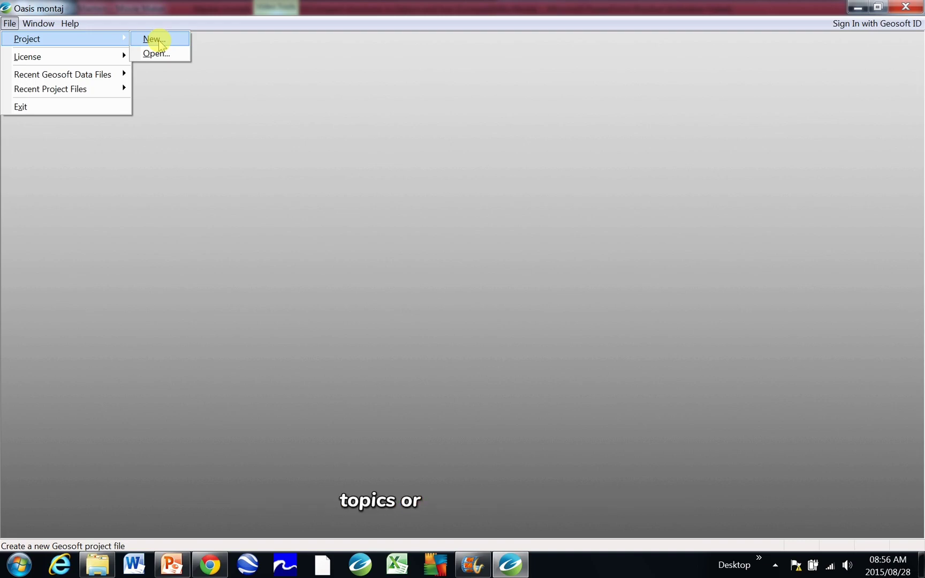
Step: Start a new project and browse to the Documents library as the save location
click(155, 39)
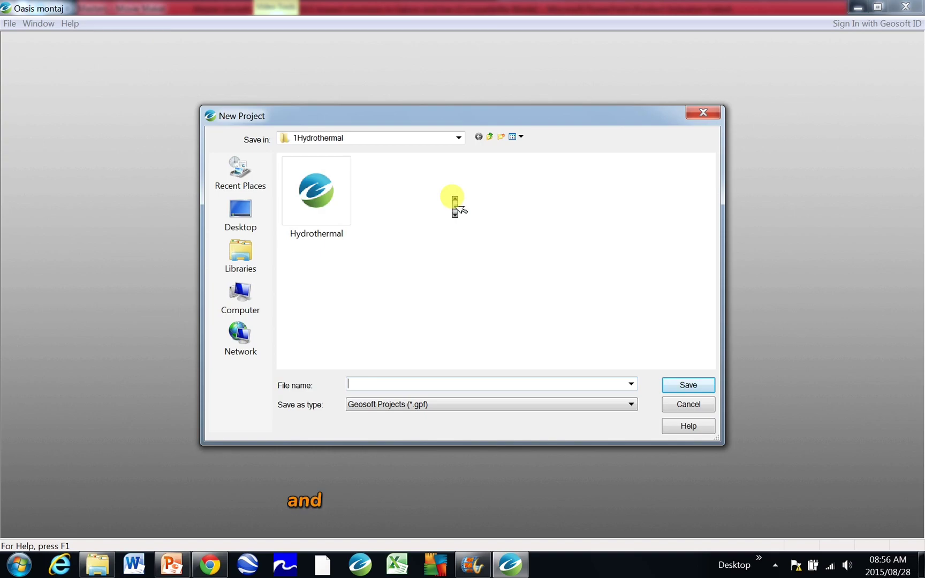
click(240, 257)
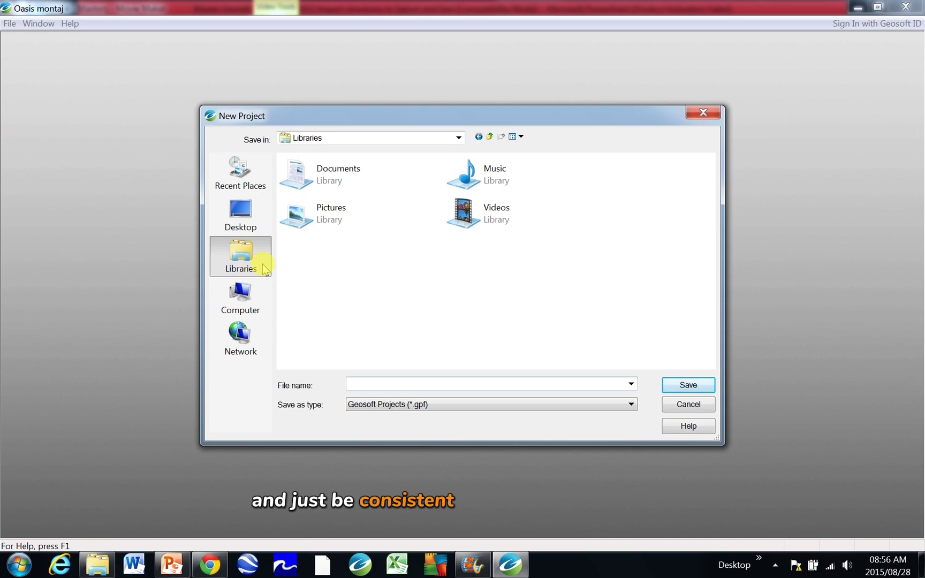
click(333, 184)
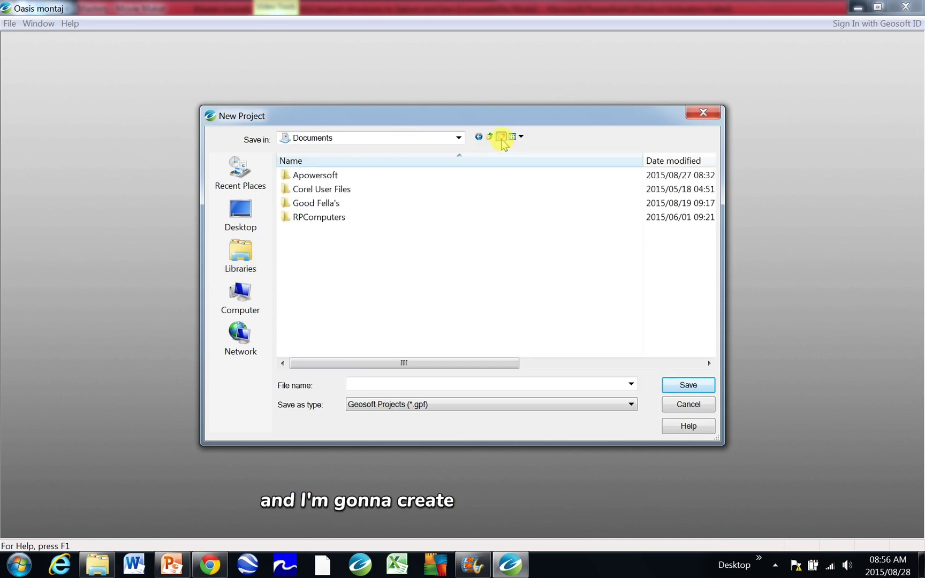
Step: Create and enter a Geosoft folder, then begin naming the project Karoo_Dyke
click(502, 138)
text(Geosoft)
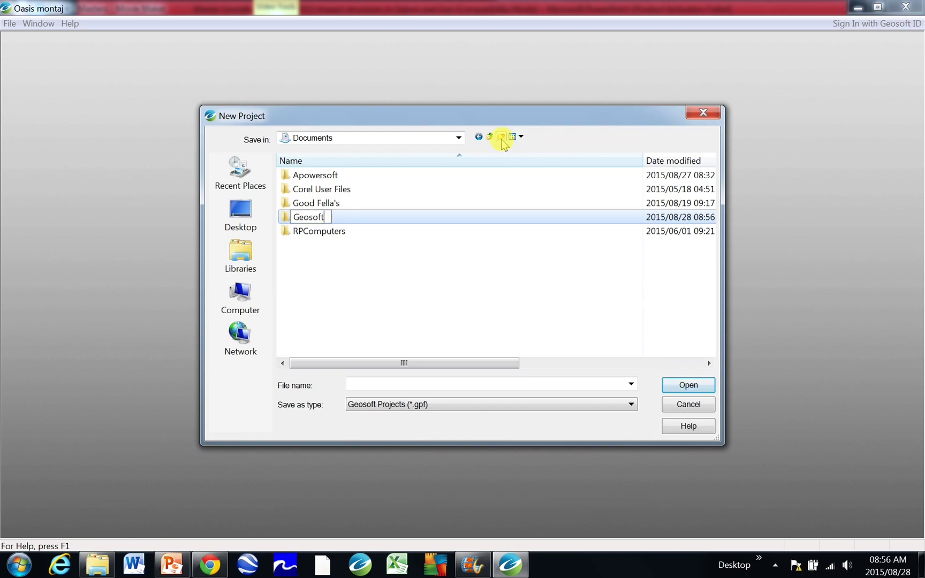
key(Return)
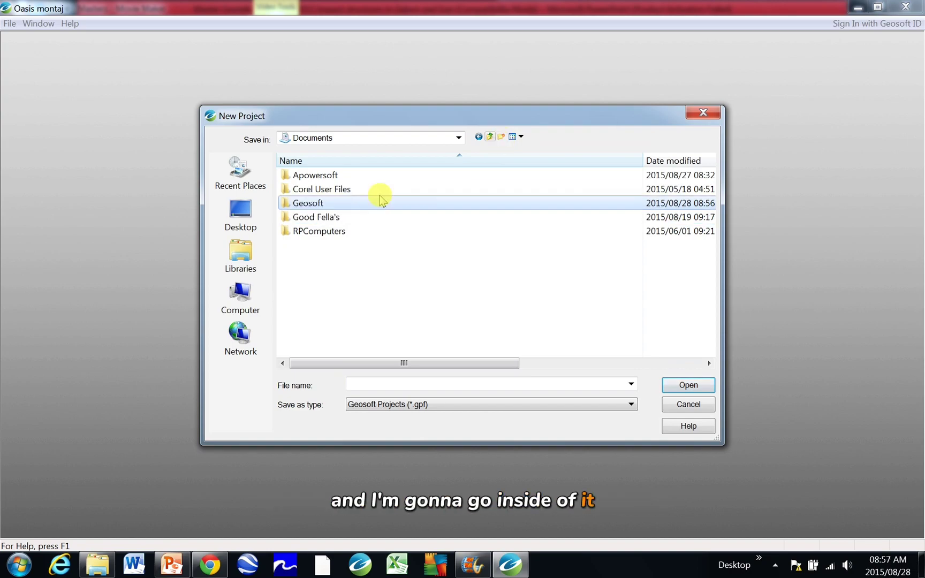
double_click(308, 202)
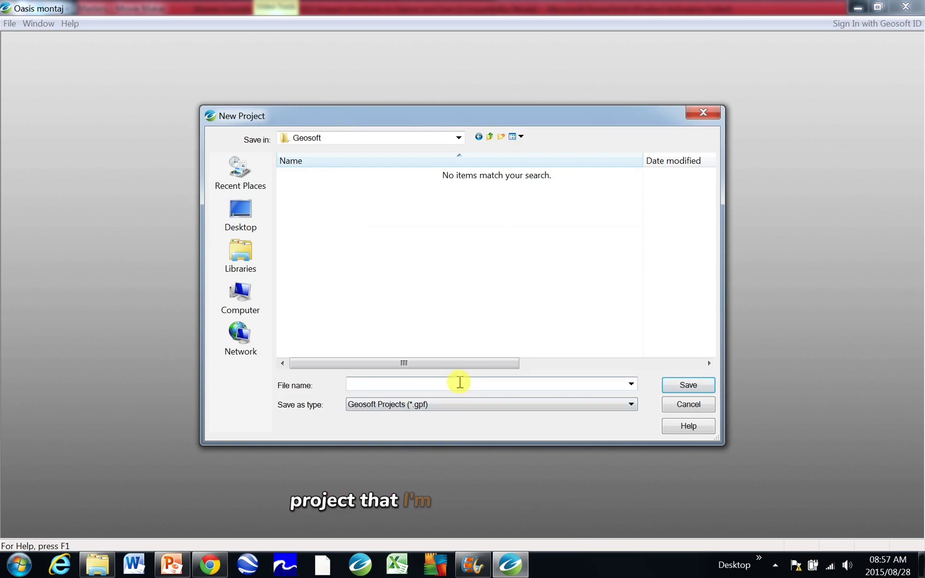
click(459, 383)
text(Karoo_)
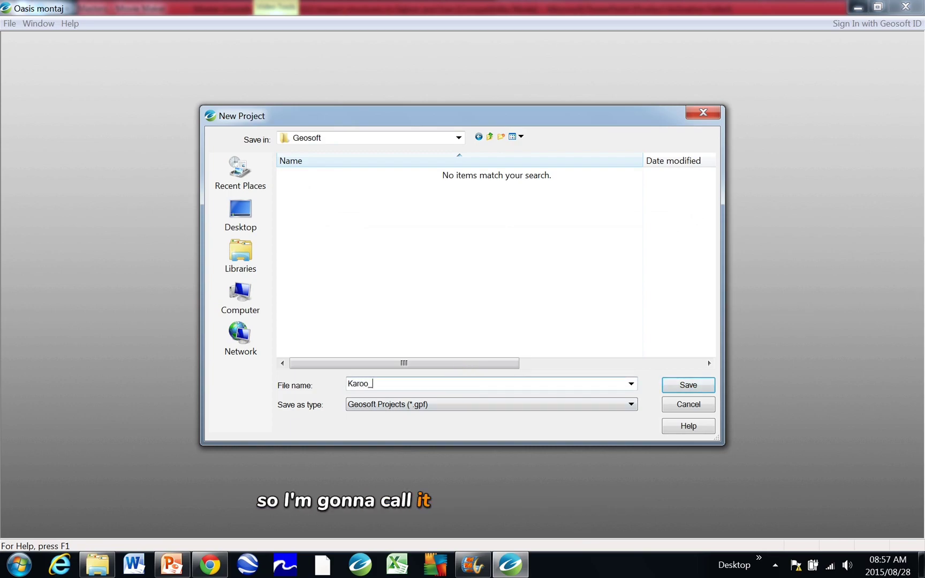
text(Dyke)
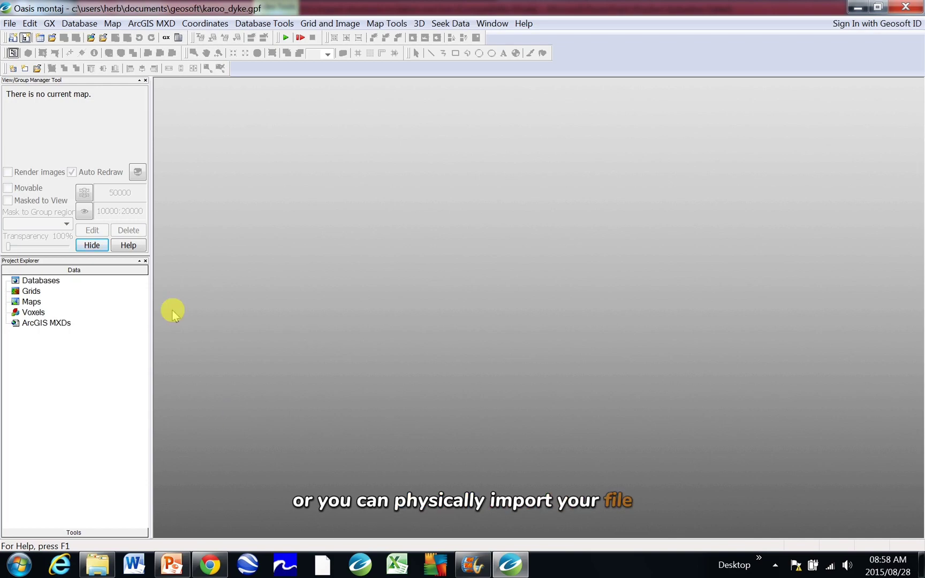
Step: Launch the ASCII Import Wizard via Database > Import > Ascii
click(78, 24)
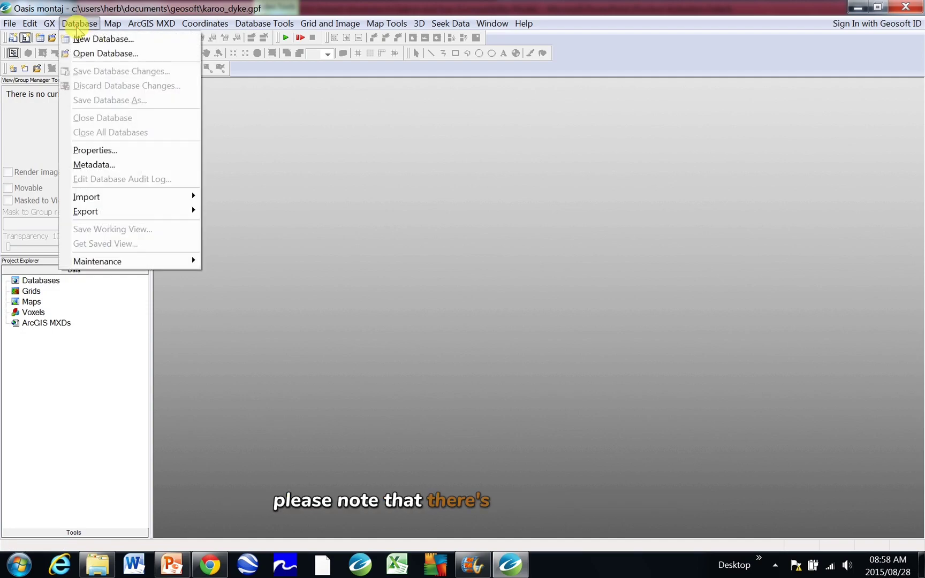
mouse_move(264, 23)
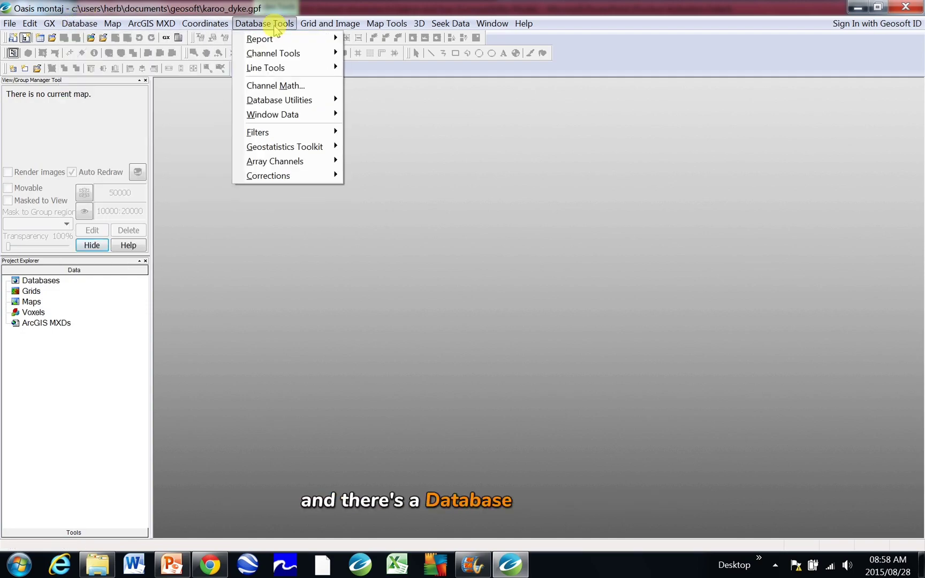
click(78, 23)
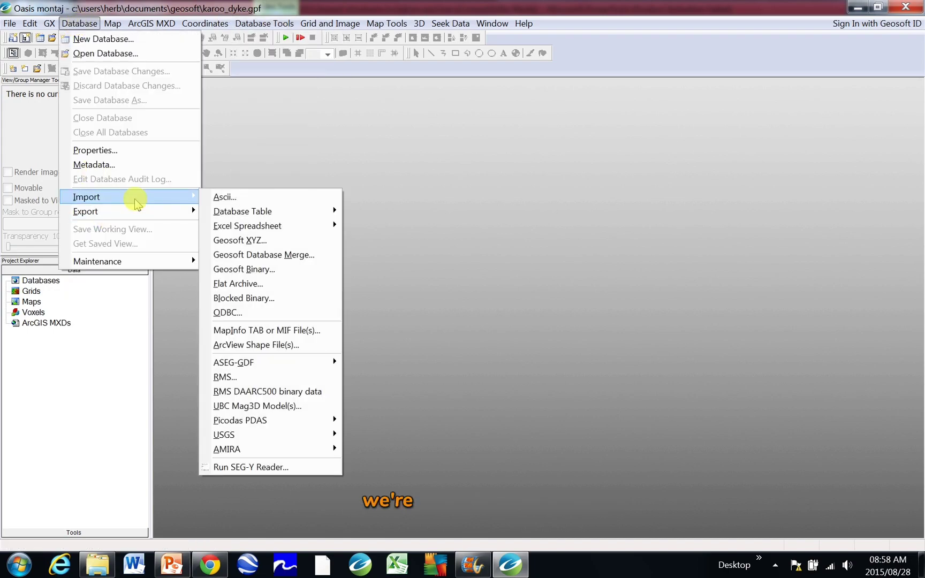
mouse_move(87, 196)
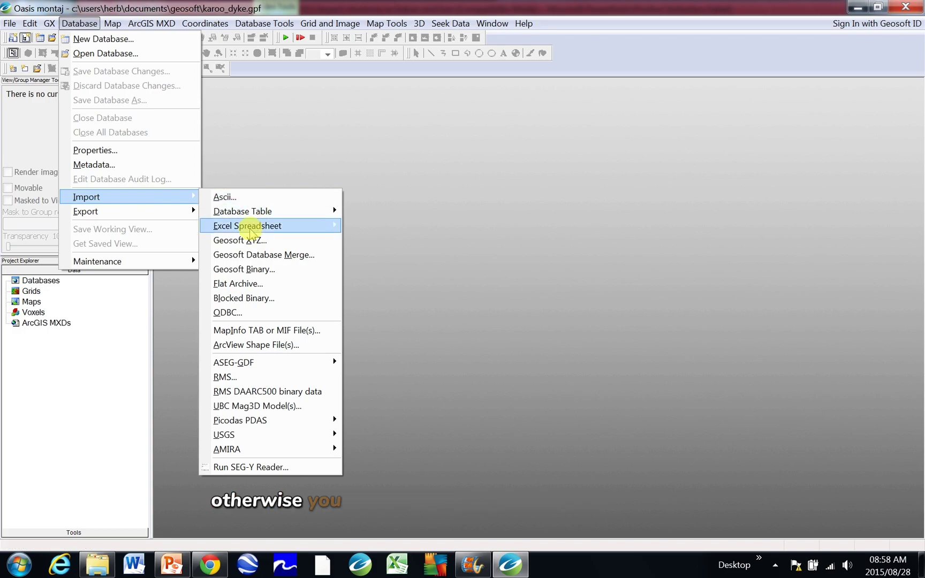
mouse_move(247, 225)
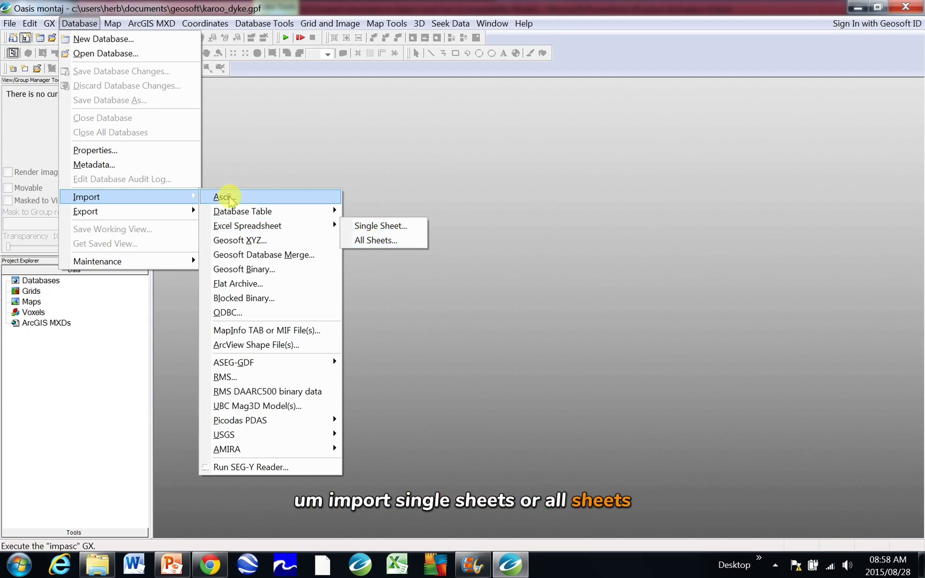
click(228, 200)
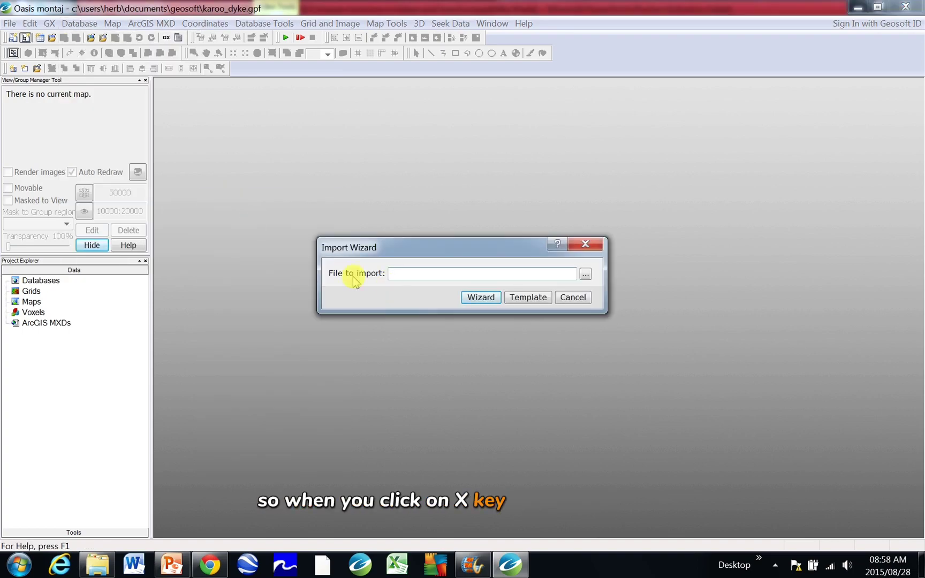
Step: Browse for the import file in F:\PhD\Geosoft_PhD\Field Schoo 2015
click(585, 275)
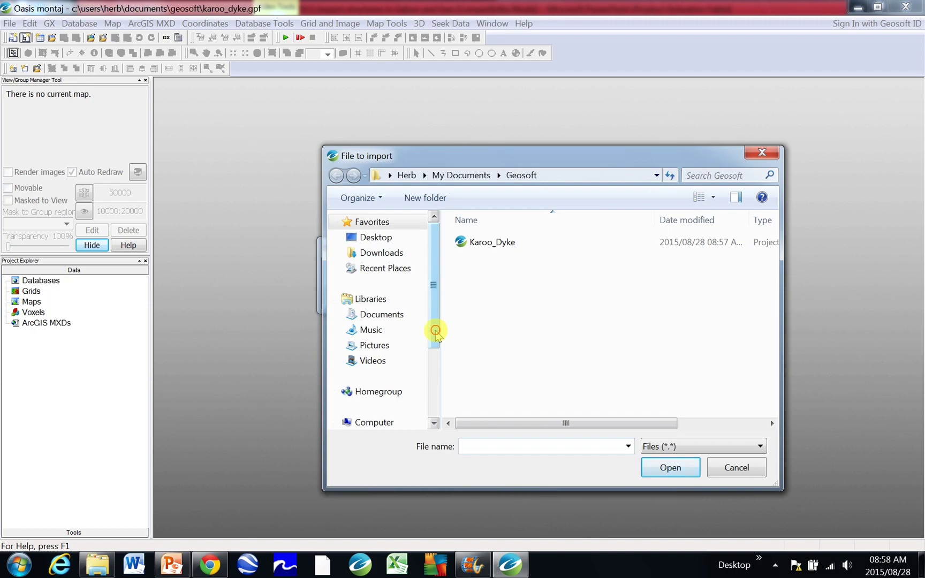
drag(436, 305, 437, 383)
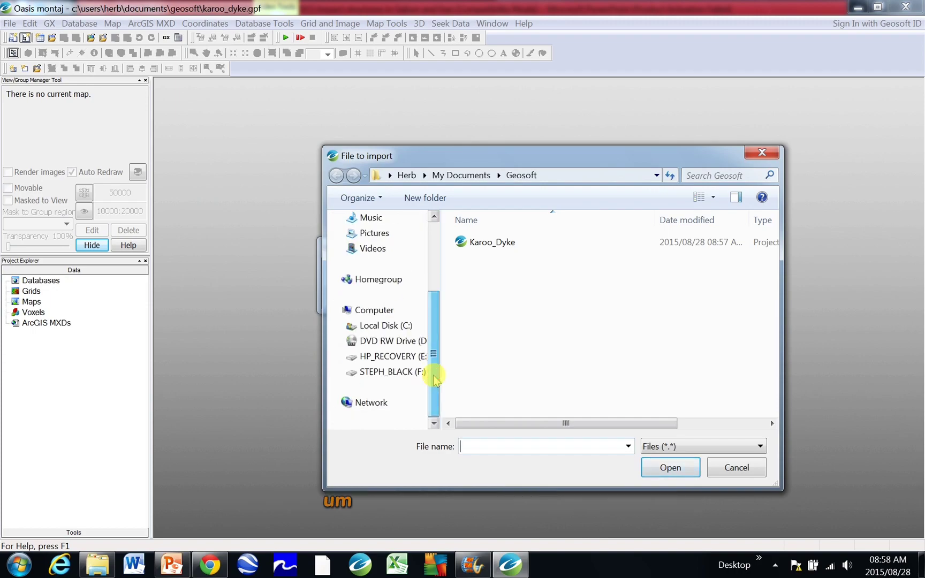
click(390, 372)
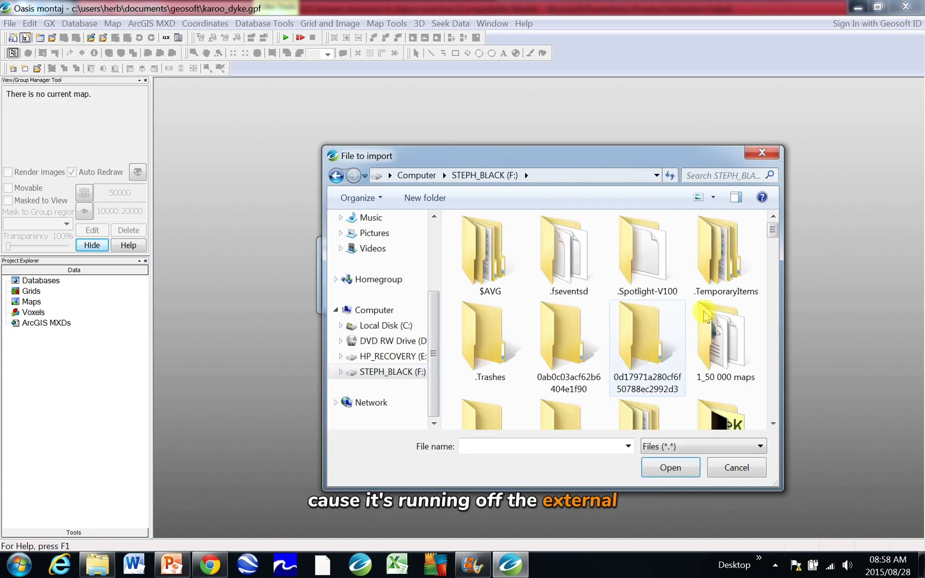
mouse_move(773, 230)
mouse_down()
mouse_move(772, 326)
mouse_move(772, 277)
mouse_up()
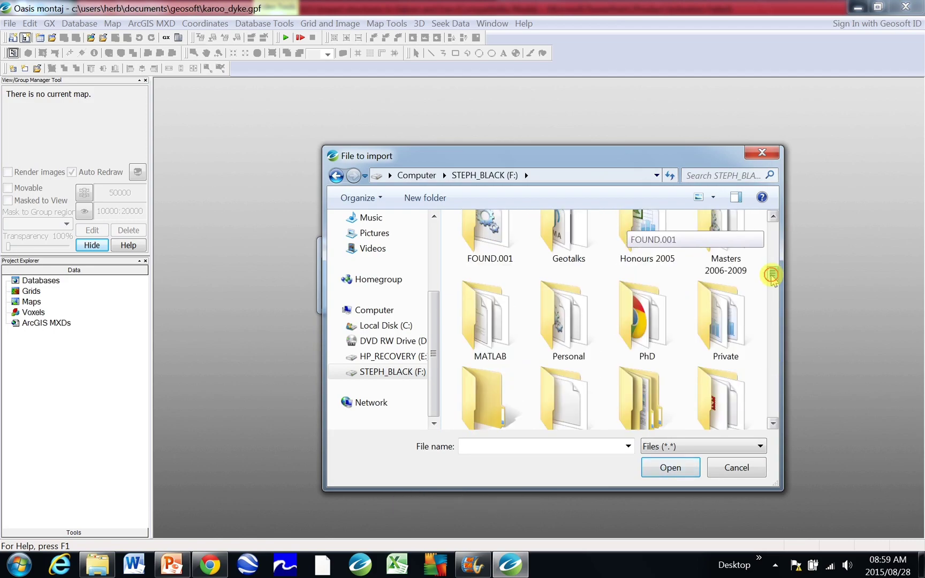
double_click(633, 322)
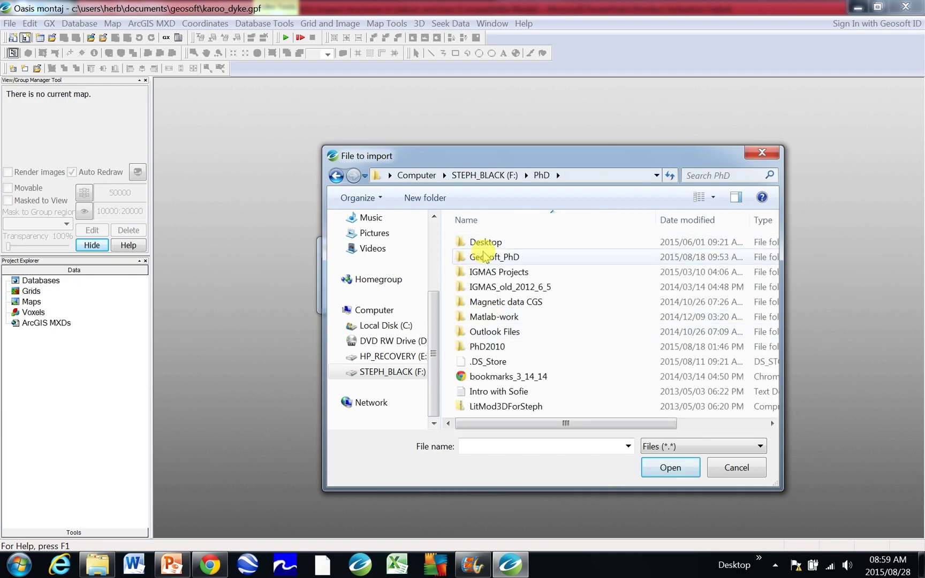
double_click(494, 257)
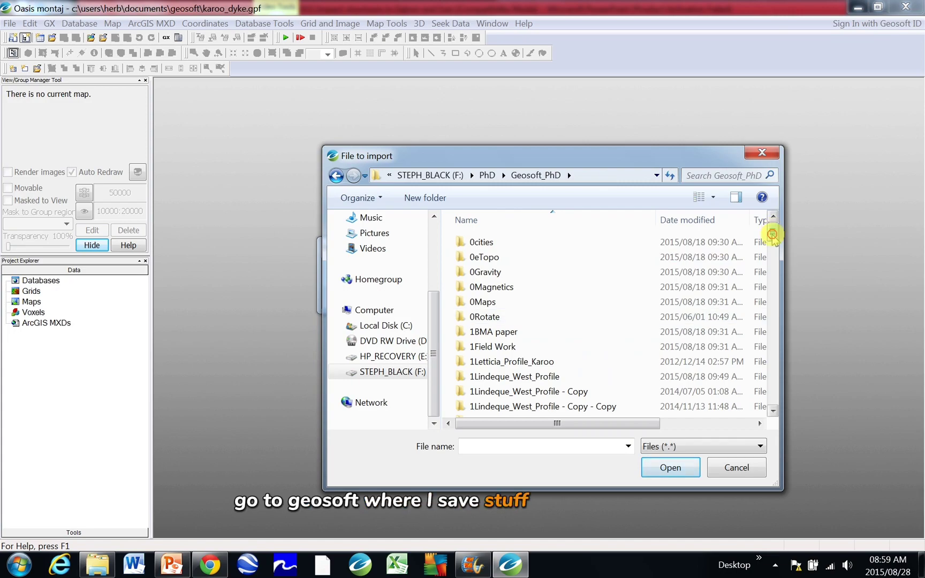
drag(773, 235, 772, 250)
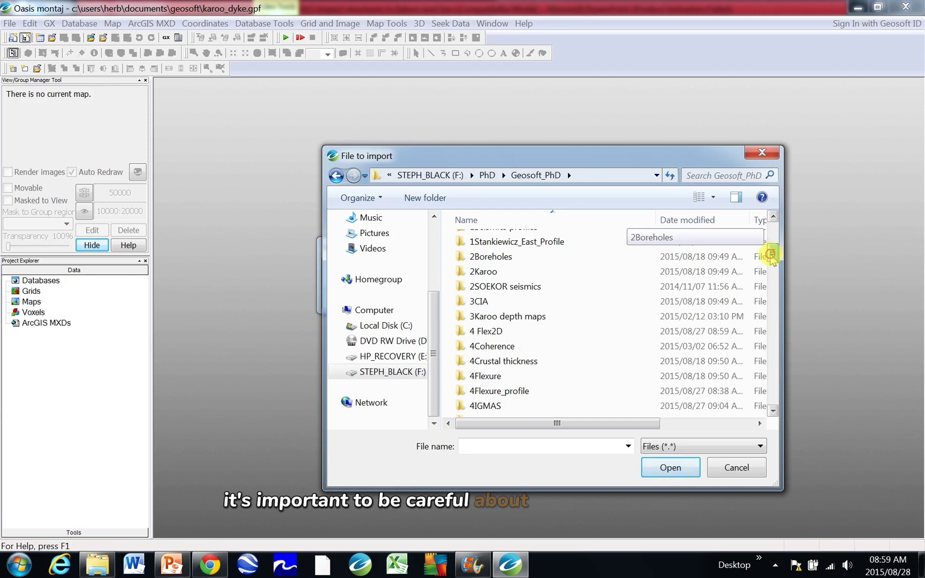
drag(773, 250, 770, 287)
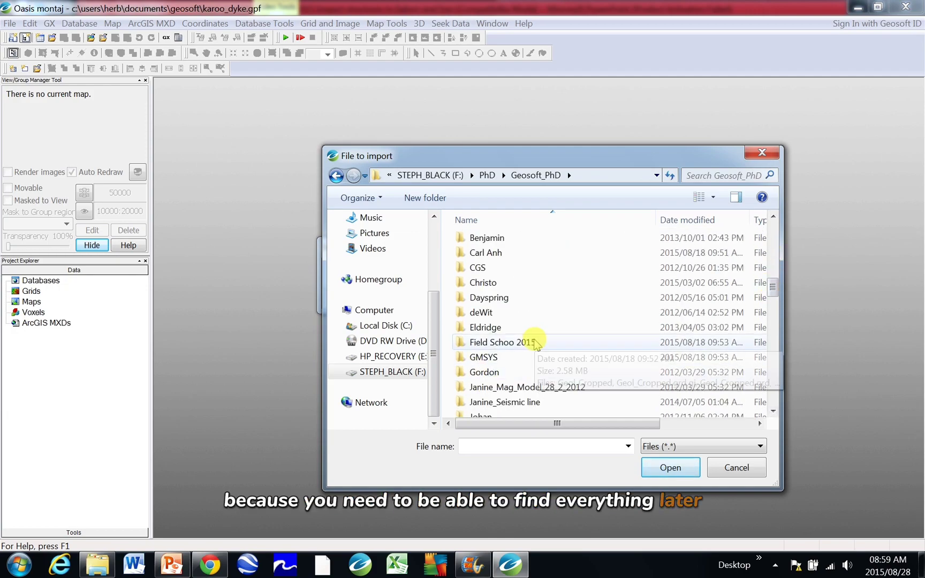
mouse_move(501, 341)
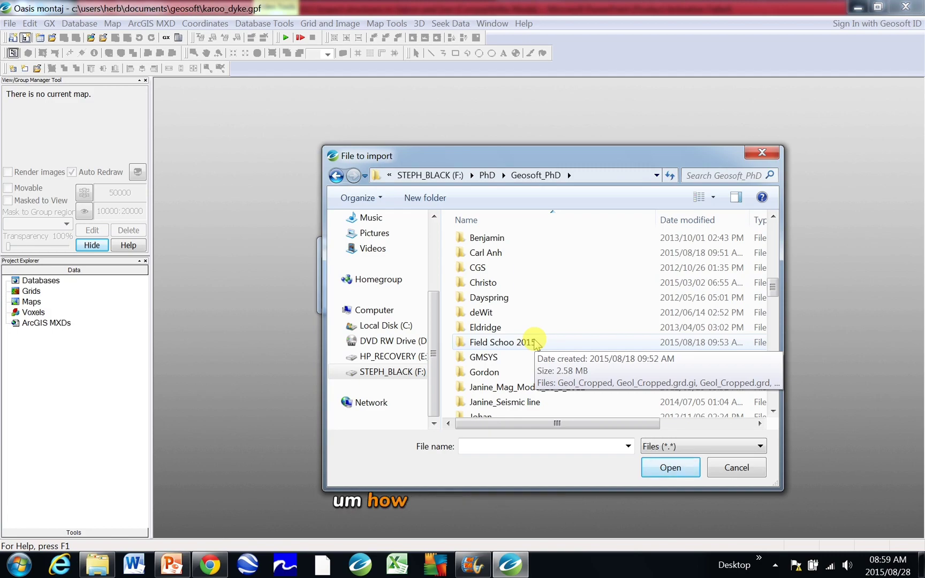
double_click(537, 344)
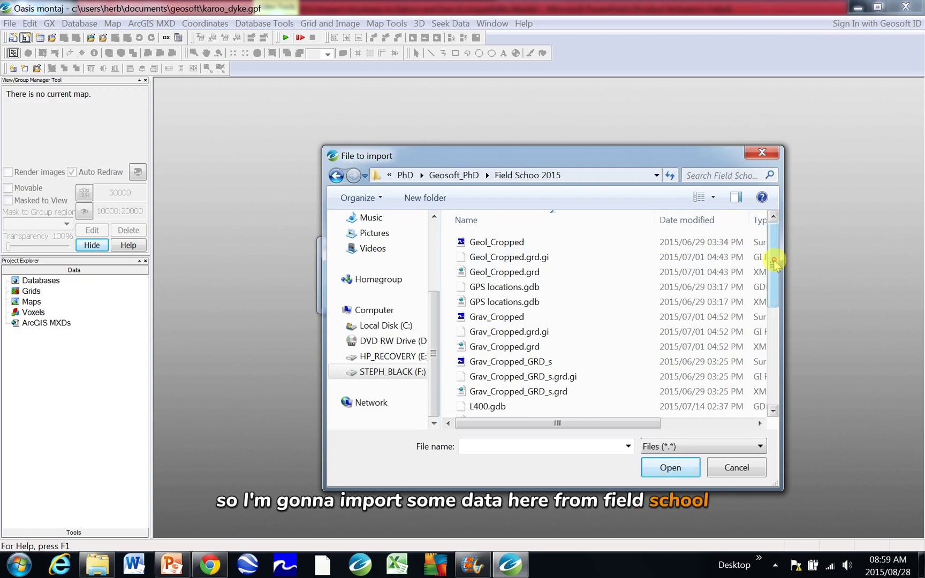
mouse_move(773, 260)
mouse_down()
mouse_move(772, 372)
mouse_move(775, 239)
mouse_up()
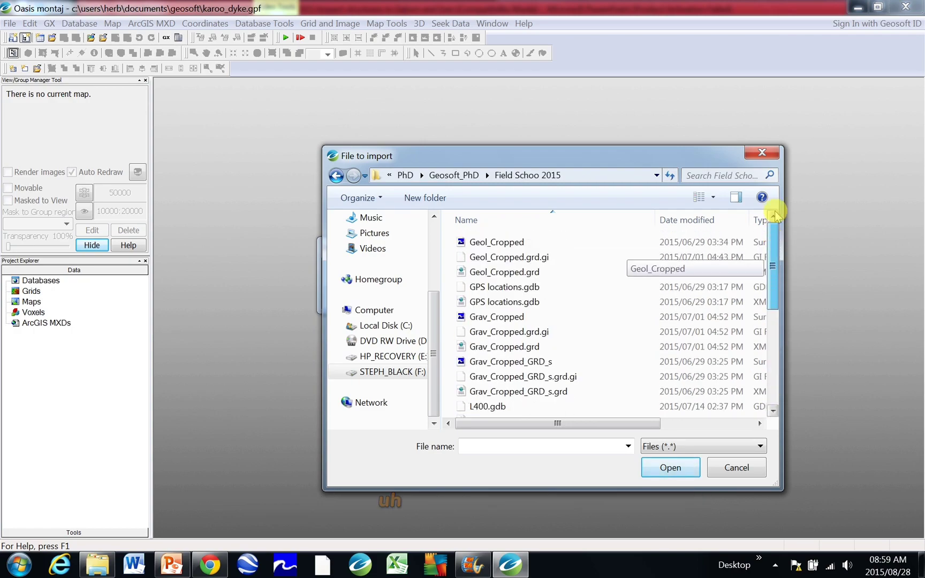